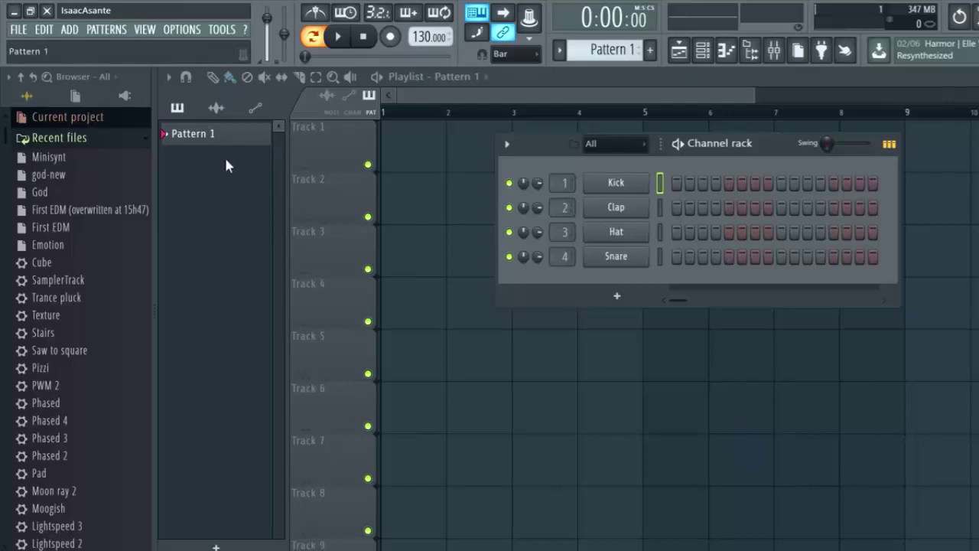
Open Audio settings from the Options menu.
{"action": "left_click", "coordinate": [220, 30]}
{"action": "mouse_move", "coordinate": [195, 33]}
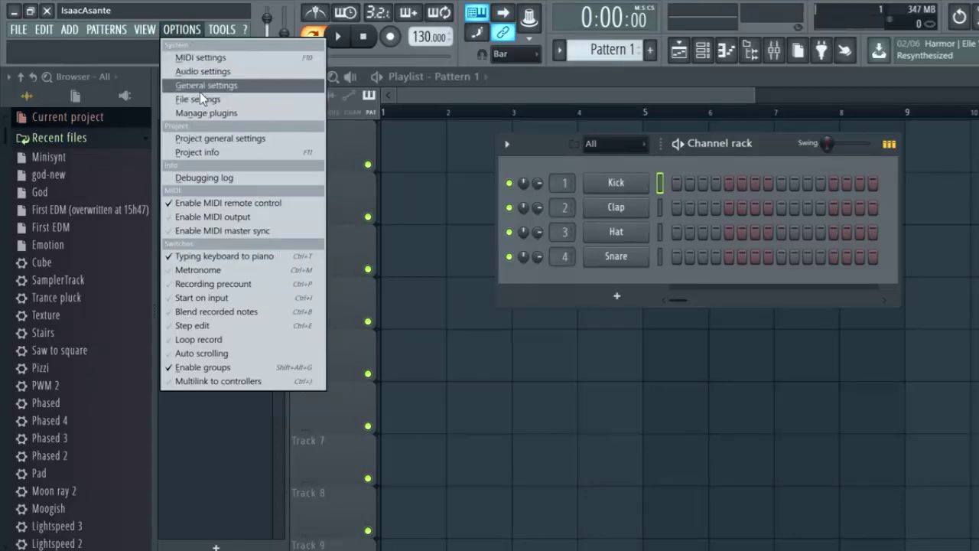
{"action": "left_click", "coordinate": [201, 72]}
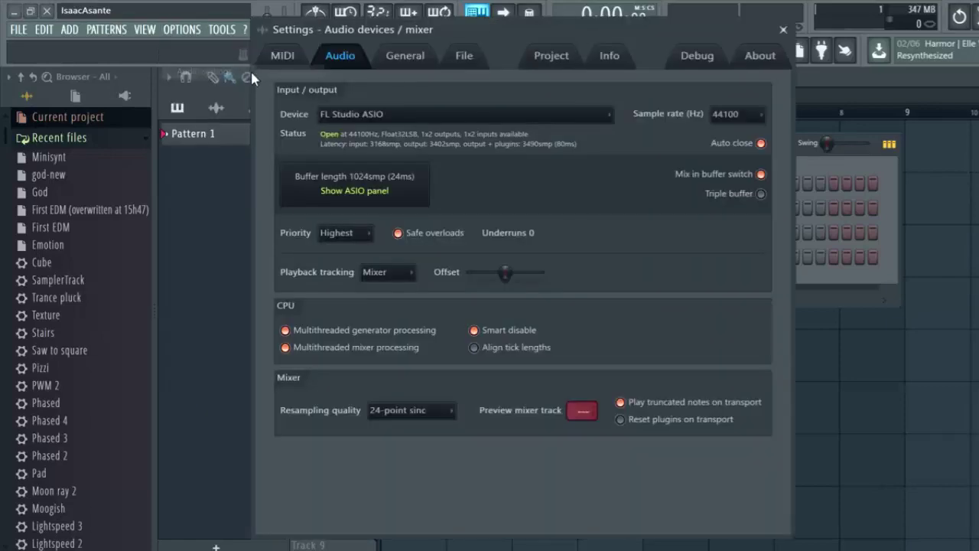
Browse the General, File, MIDI and Audio settings tabs.
{"action": "left_click", "coordinate": [406, 58]}
{"action": "left_click", "coordinate": [454, 49]}
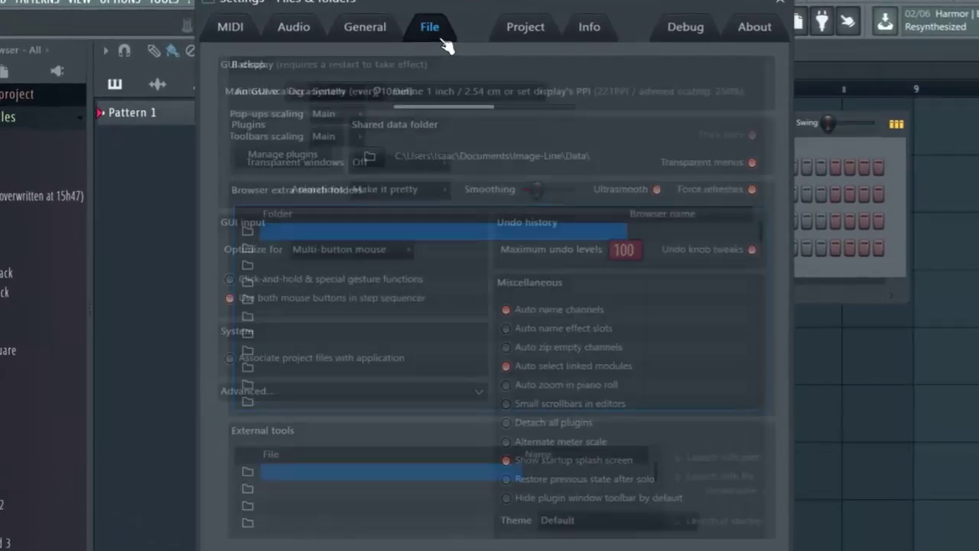
{"action": "left_click", "coordinate": [404, 49]}
{"action": "left_click", "coordinate": [264, 55]}
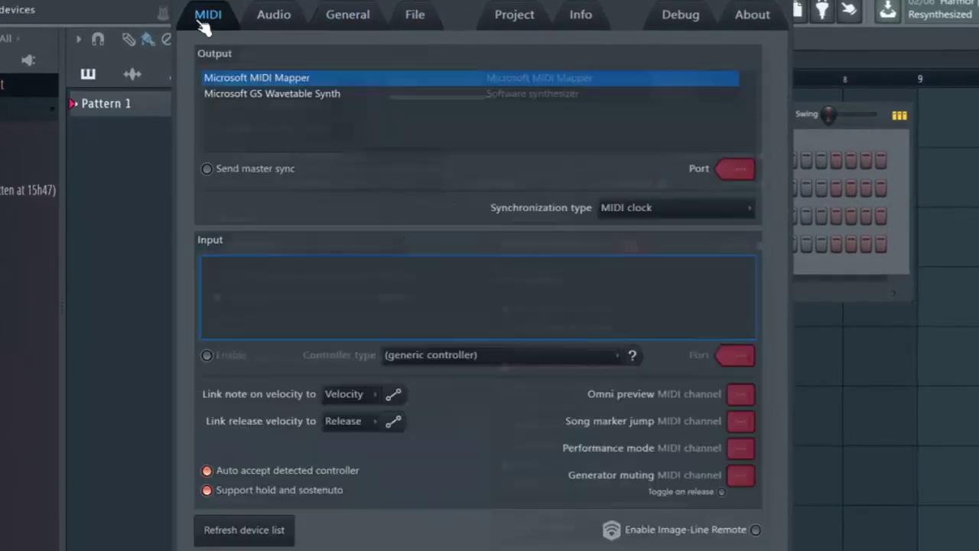
{"action": "left_click", "coordinate": [297, 29]}
{"action": "left_click", "coordinate": [354, 29]}
{"action": "left_click", "coordinate": [420, 24]}
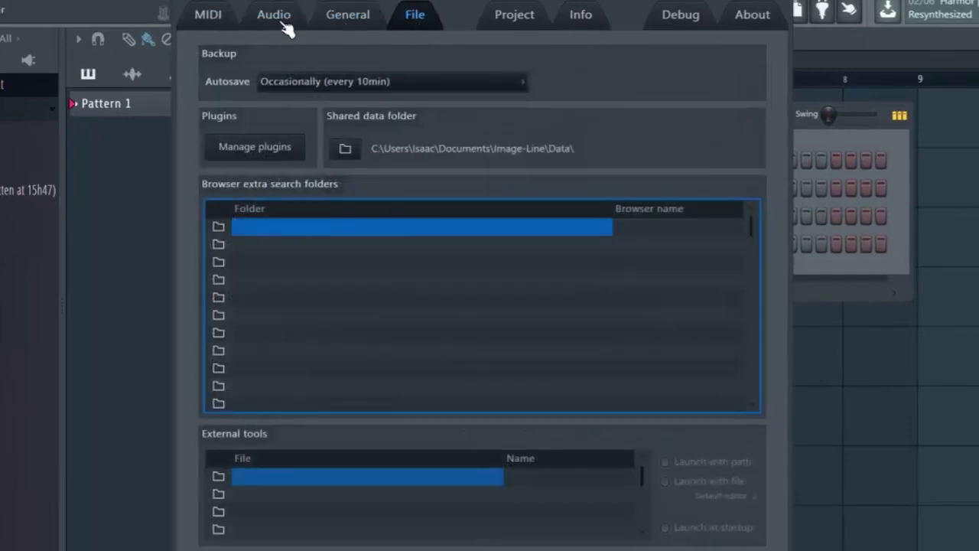
Return to the Audio tab and list the available devices: FL Studio ASIO, ASIO4ALL v2, DirectSound.
{"action": "left_click", "coordinate": [281, 25]}
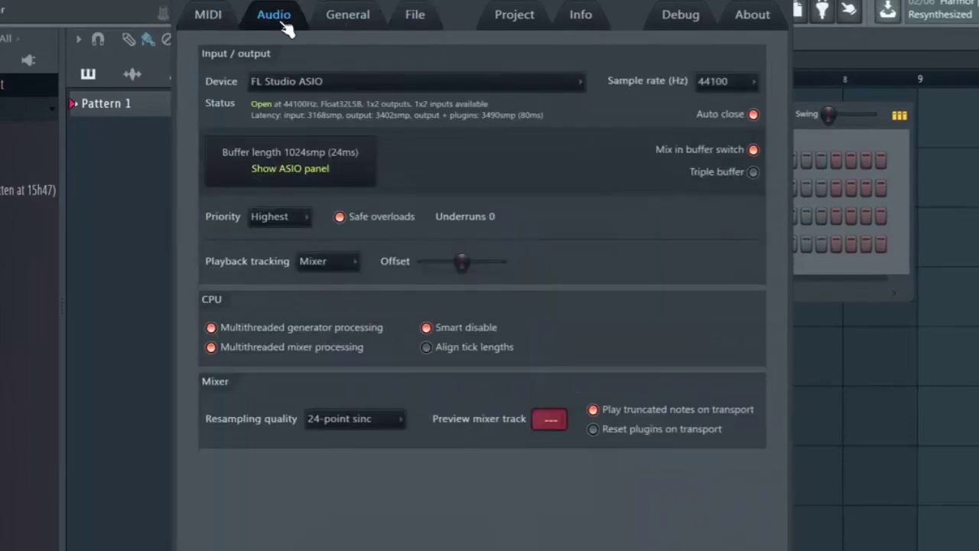
{"action": "left_click", "coordinate": [313, 86]}
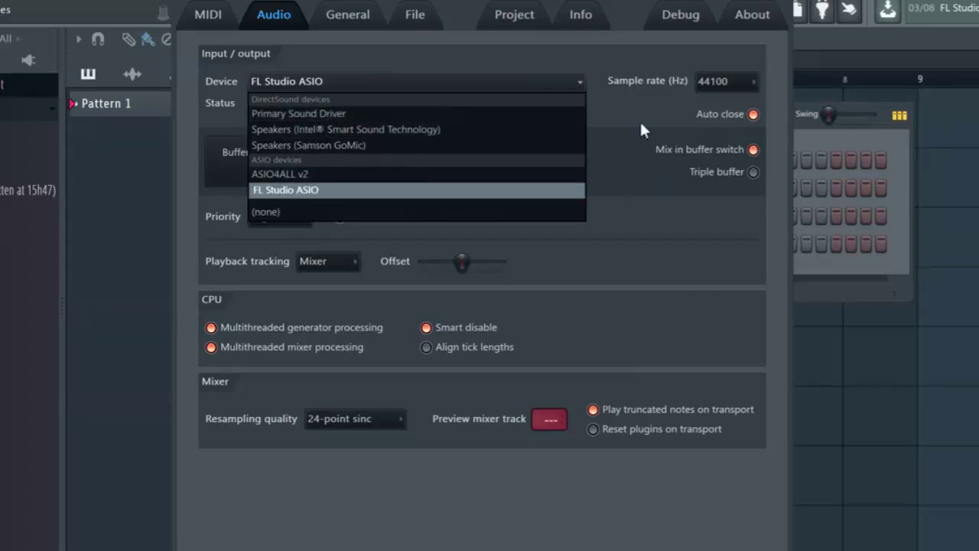
Leave FL Studio ASIO as the device and check the sample rate stays 44100 Hz.
{"action": "left_click", "coordinate": [634, 88]}
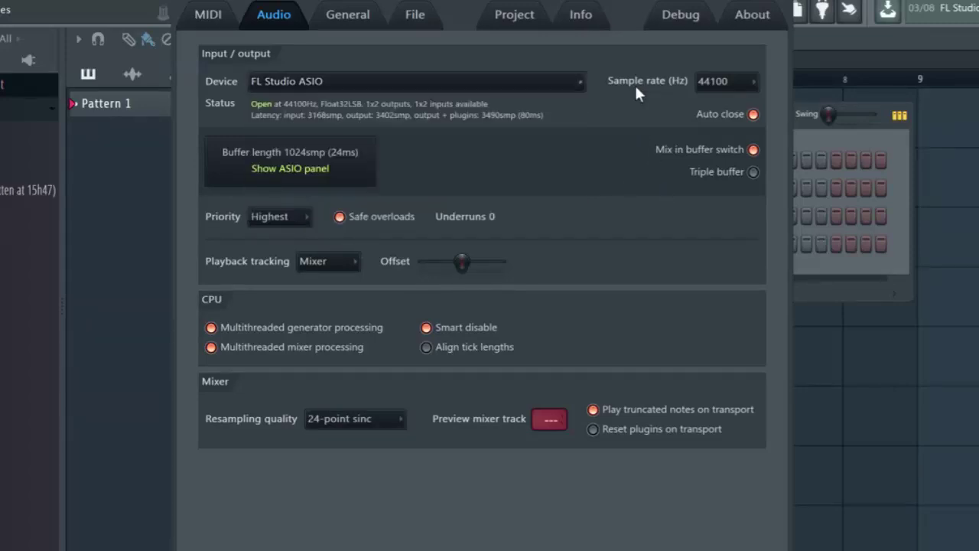
{"action": "left_click", "coordinate": [730, 83]}
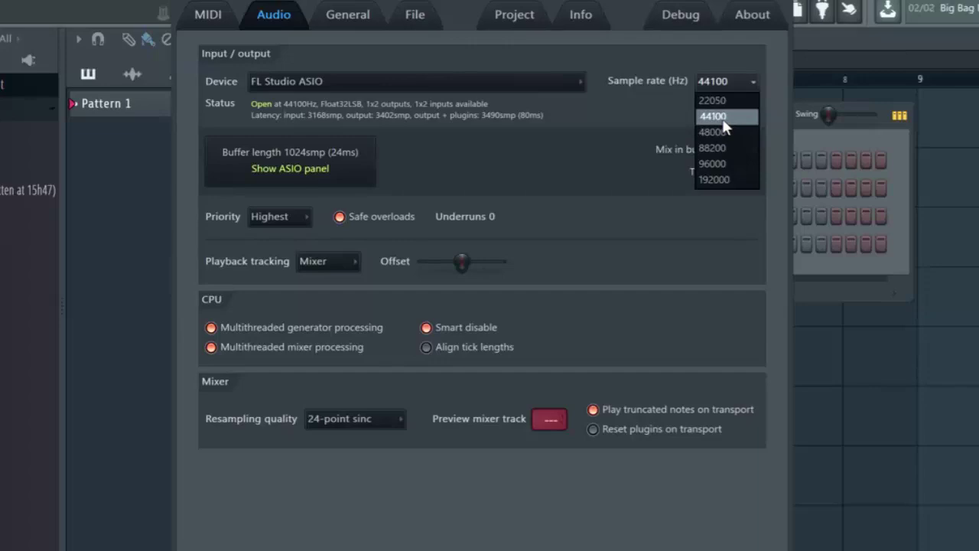
{"action": "left_click", "coordinate": [715, 82]}
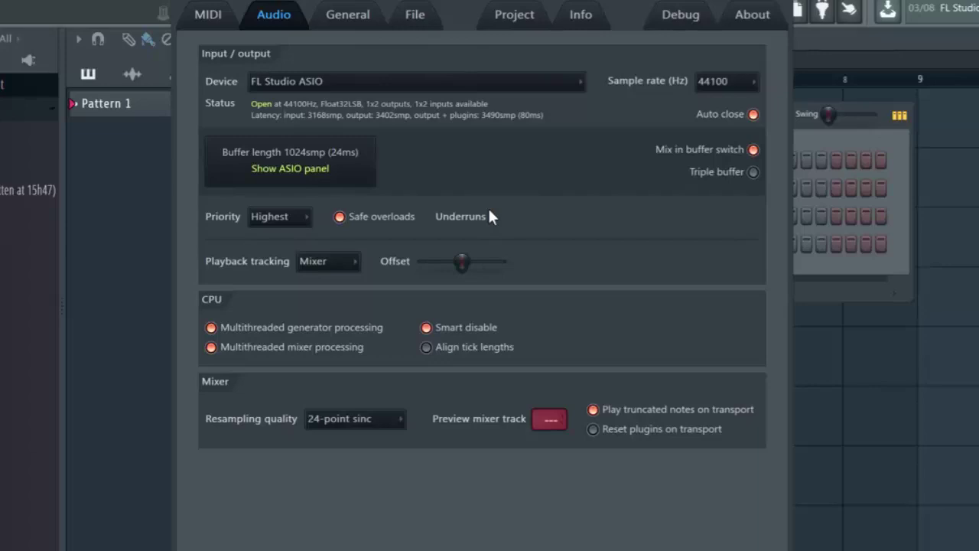
{"action": "left_click", "coordinate": [323, 153]}
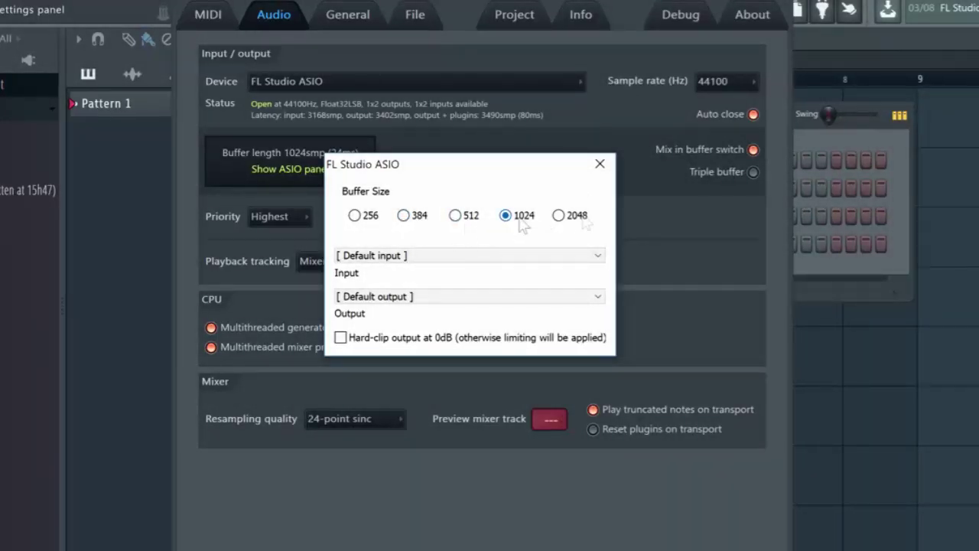
{"action": "left_click", "coordinate": [599, 164]}
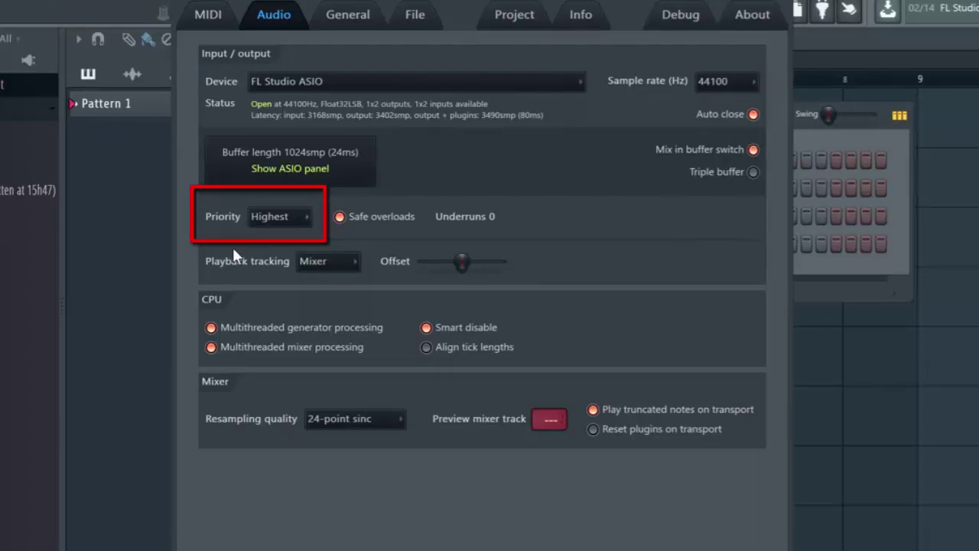
{"action": "left_click", "coordinate": [271, 218]}
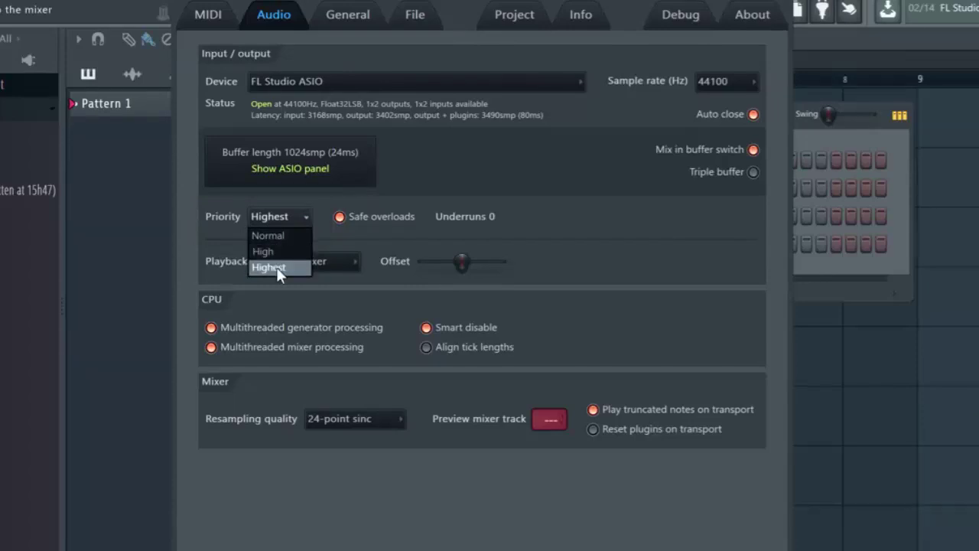
{"action": "left_click", "coordinate": [418, 181]}
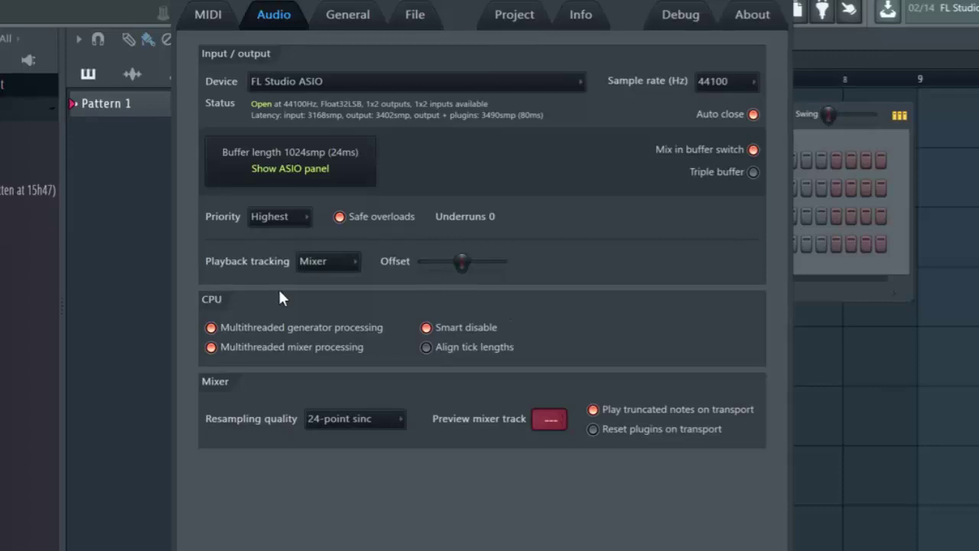
{"action": "left_click", "coordinate": [338, 262]}
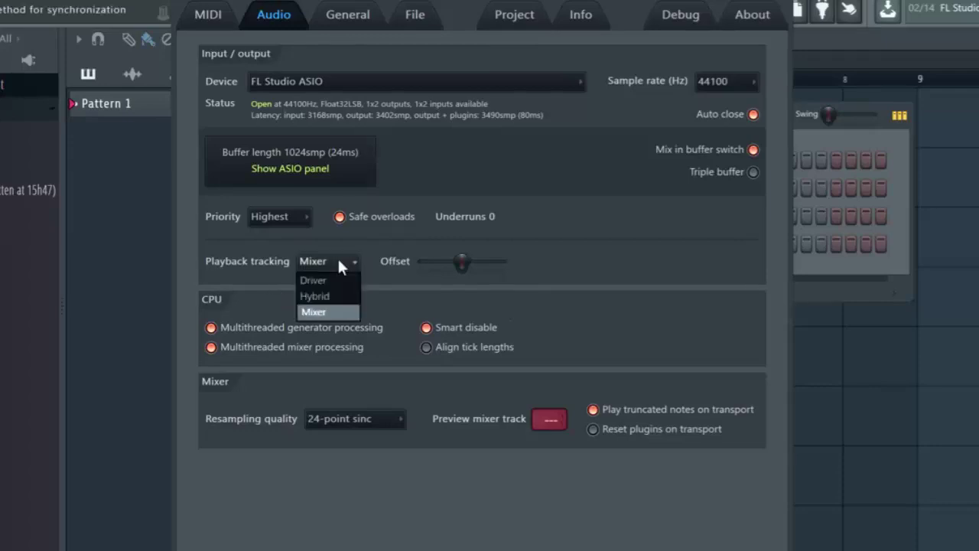
{"action": "left_click", "coordinate": [624, 292]}
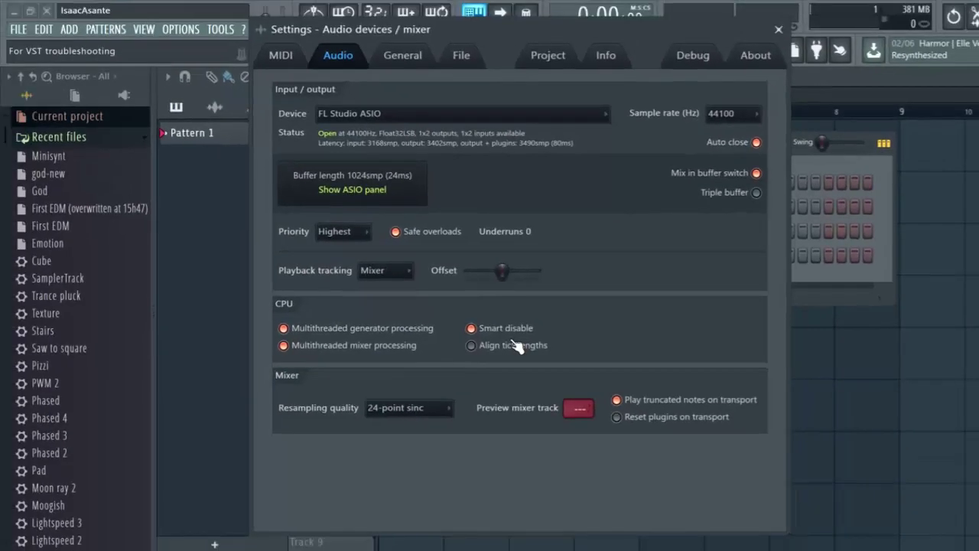
{"action": "left_click", "coordinate": [885, 86]}
{"action": "left_click", "coordinate": [779, 29]}
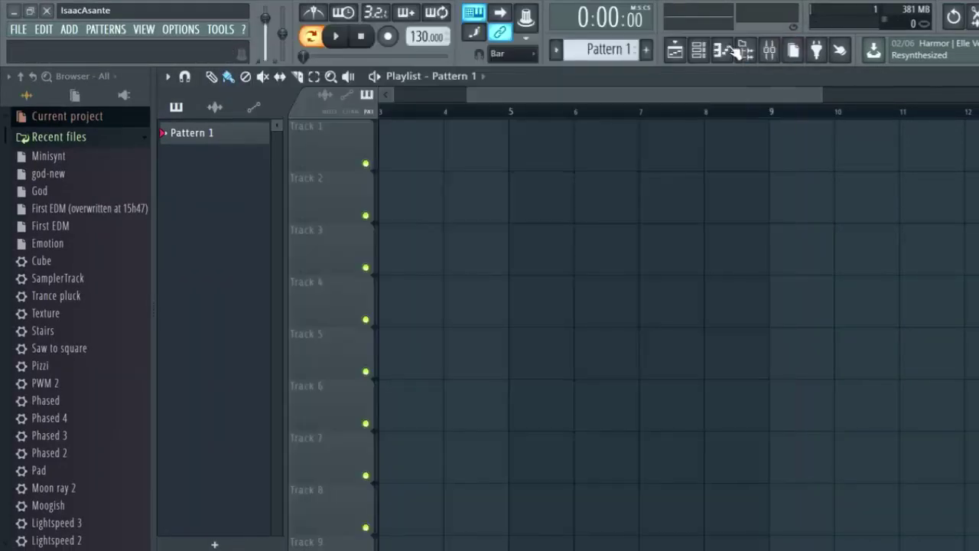
{"action": "key", "text": "F6"}
{"action": "key", "text": "F9"}
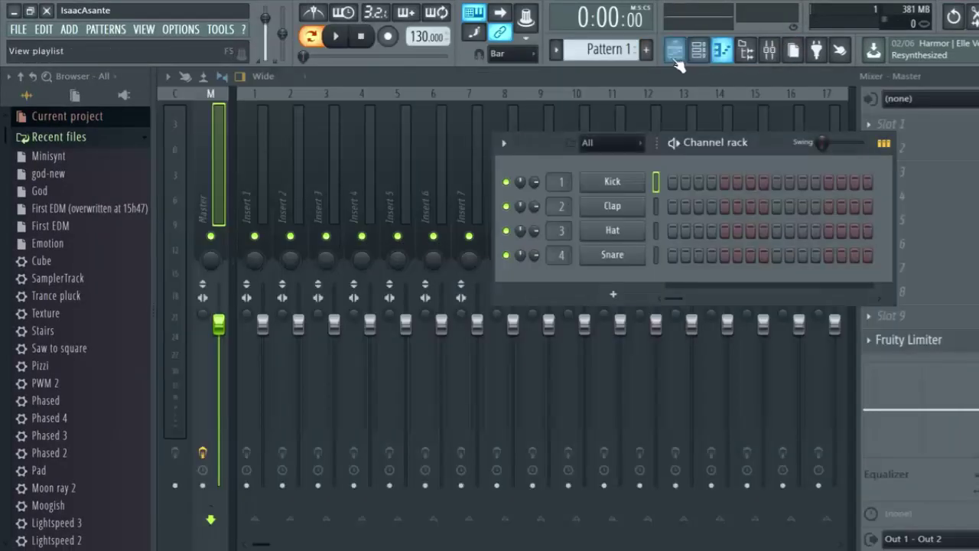
{"action": "left_click", "coordinate": [675, 54]}
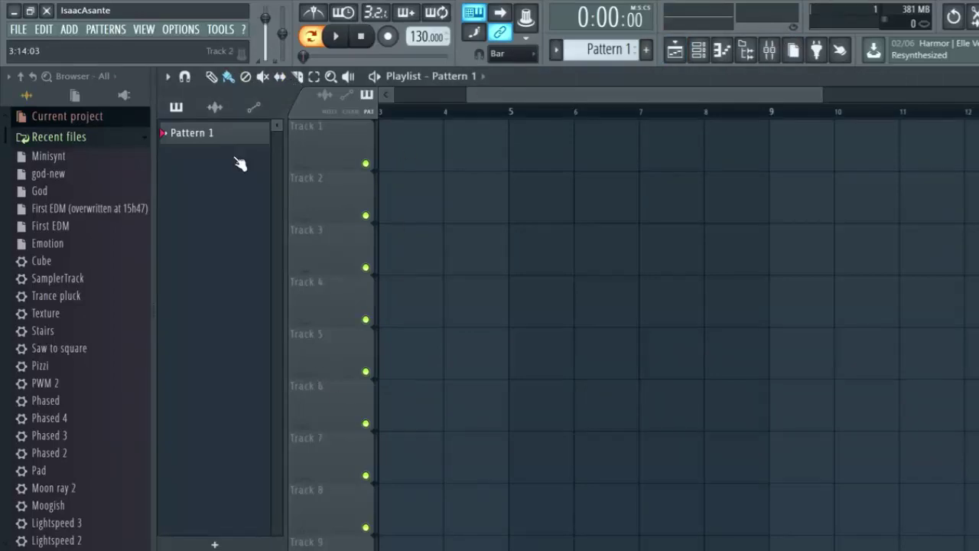
{"action": "left_click", "coordinate": [721, 50]}
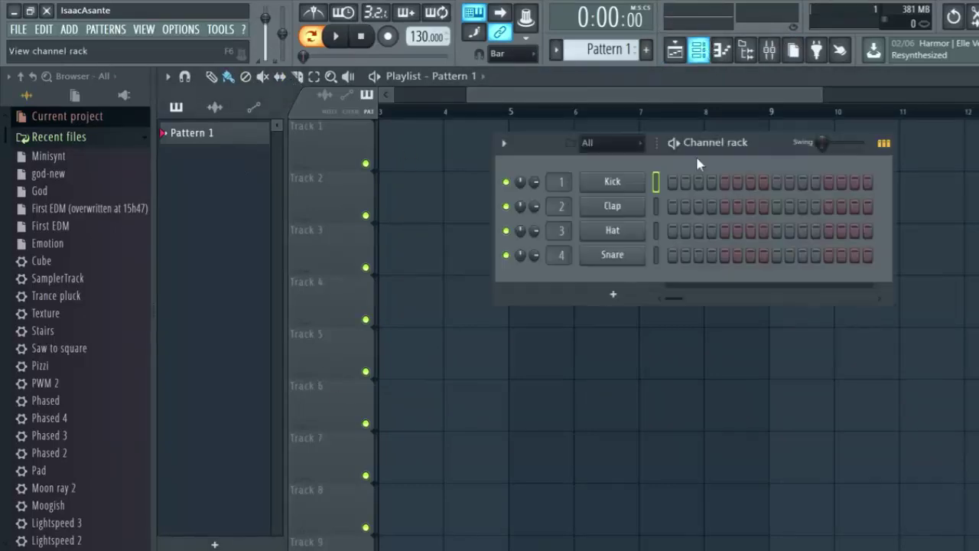
{"action": "left_click", "coordinate": [725, 49]}
{"action": "left_click", "coordinate": [725, 49]}
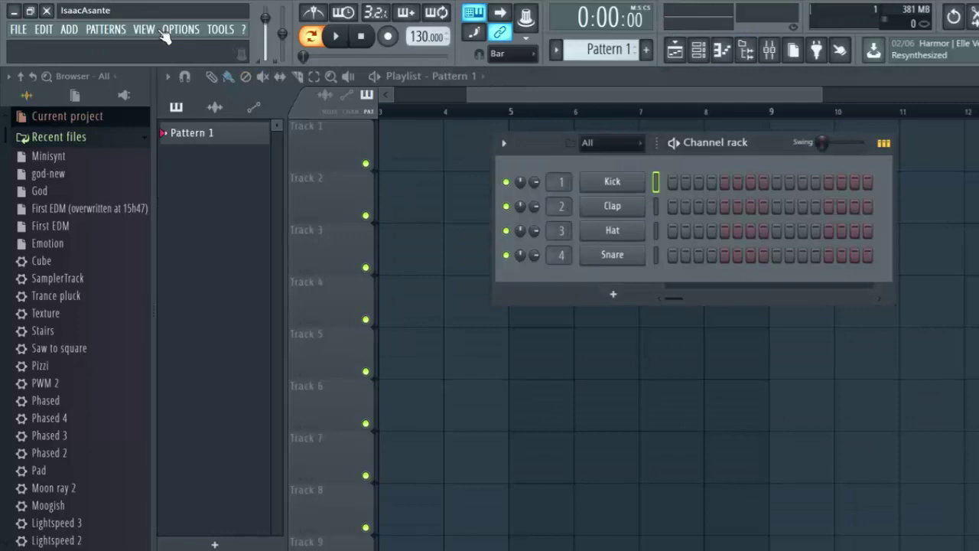
{"action": "left_click", "coordinate": [186, 32]}
{"action": "mouse_move", "coordinate": [210, 32]}
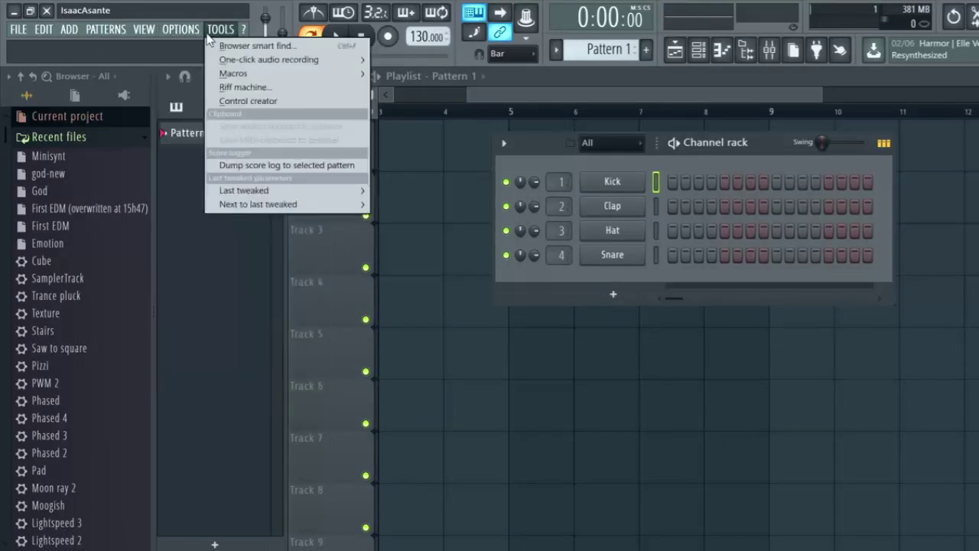
{"action": "left_click", "coordinate": [206, 83]}
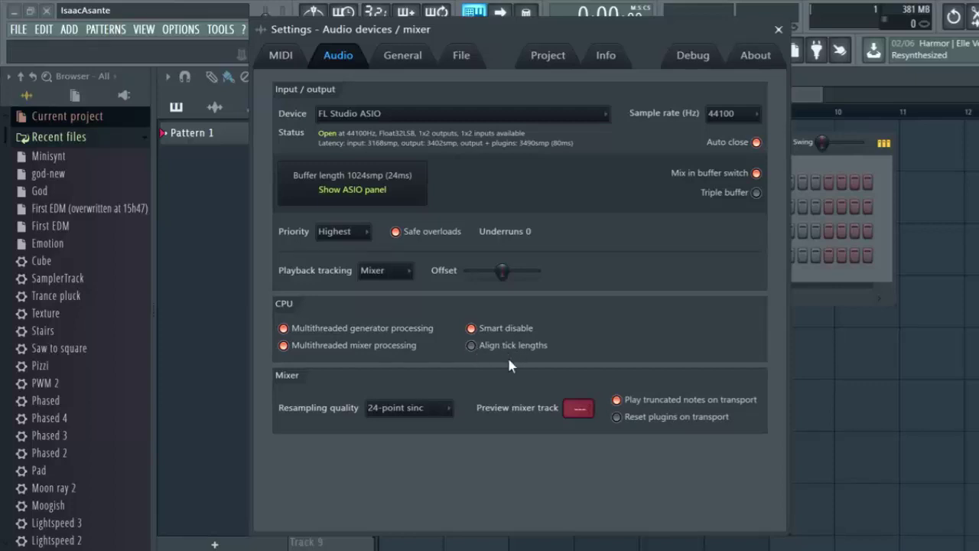
{"action": "left_click", "coordinate": [399, 409]}
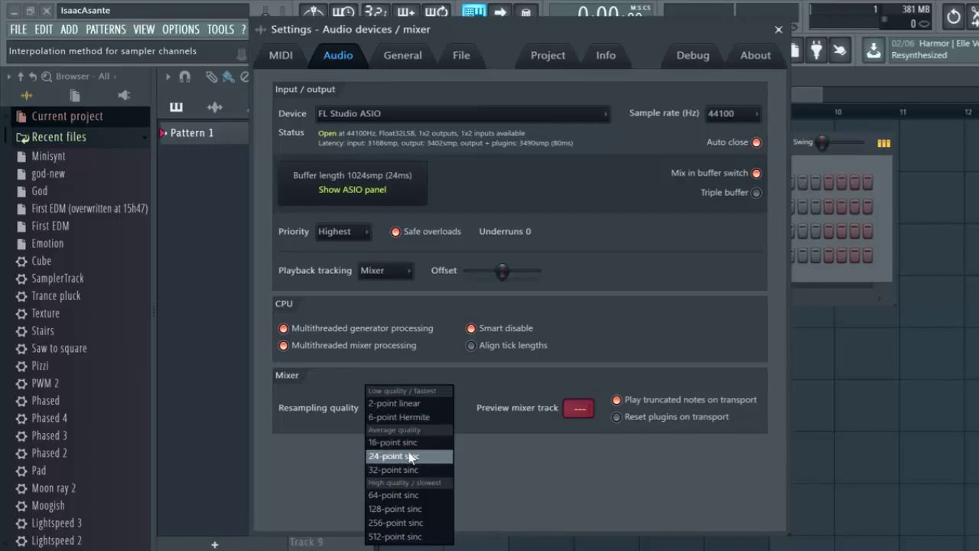
{"action": "left_click", "coordinate": [482, 447]}
{"action": "left_click", "coordinate": [428, 413]}
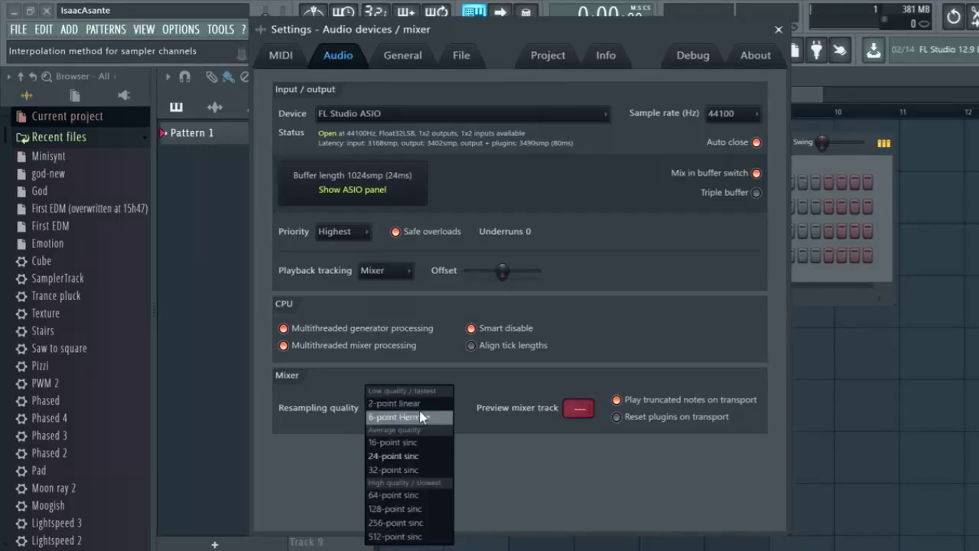
{"action": "left_click", "coordinate": [403, 456]}
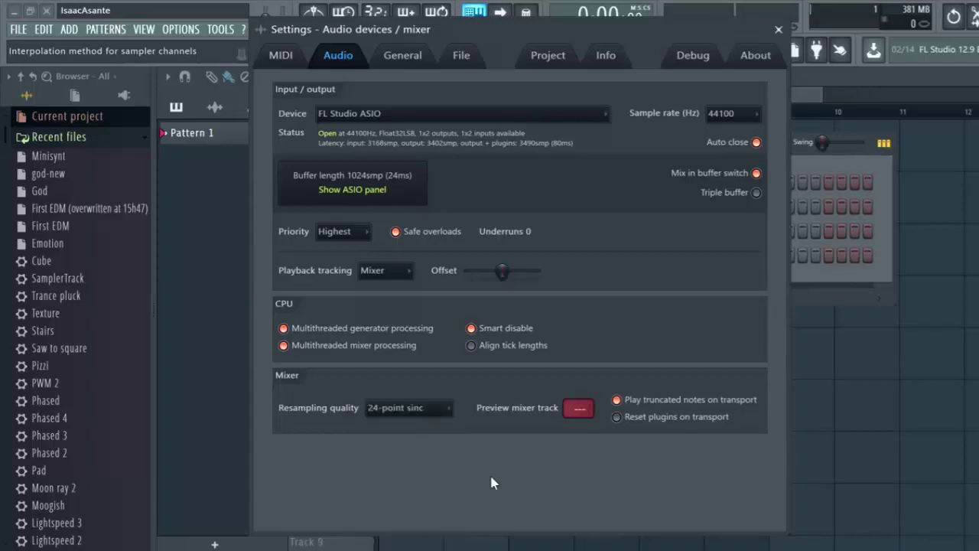